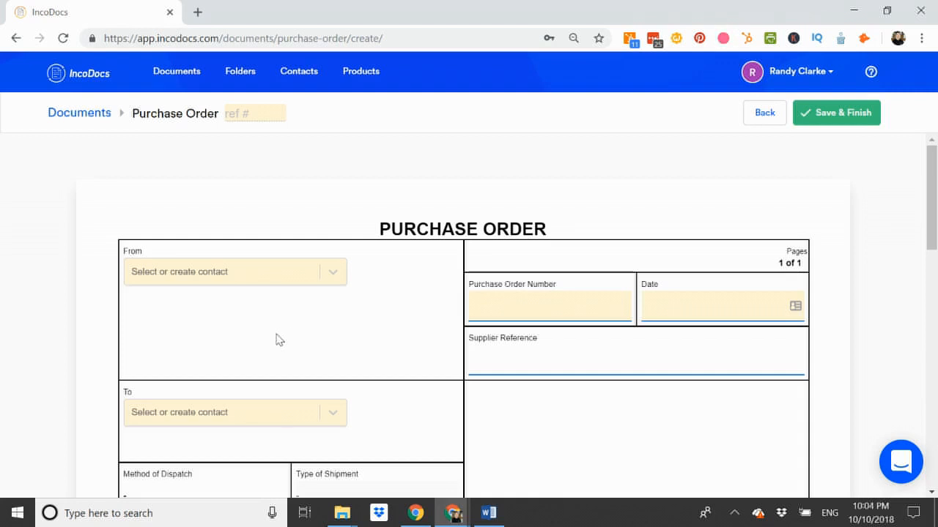
{"action": "left_click", "coordinate": [179, 277]}
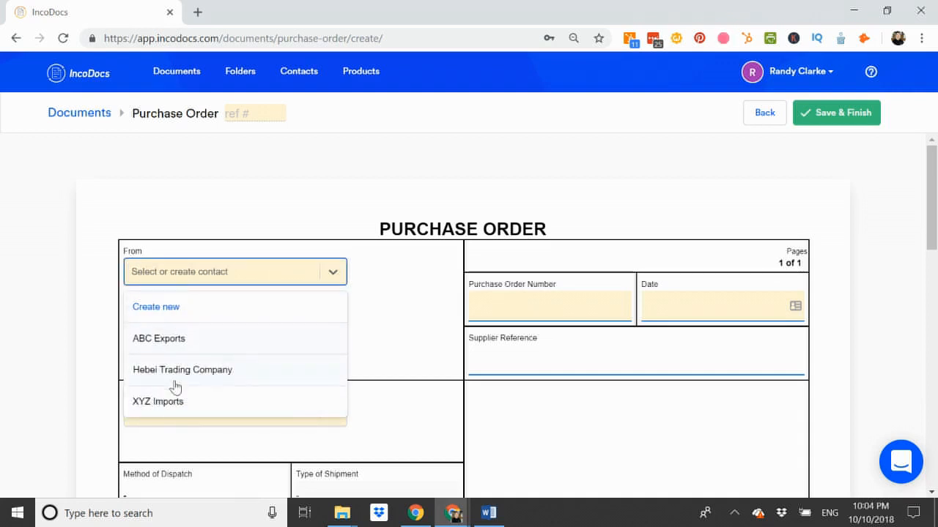
{"action": "left_click", "coordinate": [162, 310]}
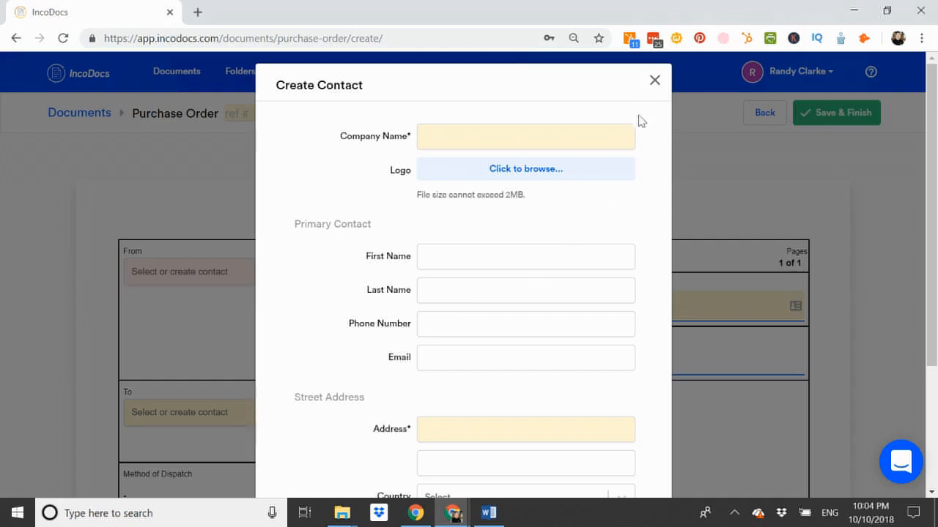
{"action": "left_click", "coordinate": [653, 81]}
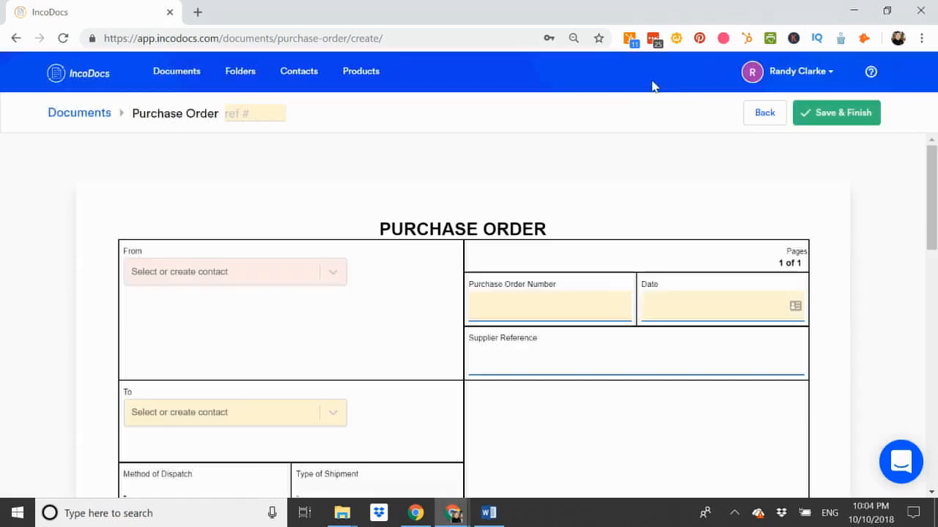
Step: Set the purchase order's sender to XYZ Imports and its recipient to Hebei Trading Company
{"action": "left_click", "coordinate": [250, 282]}
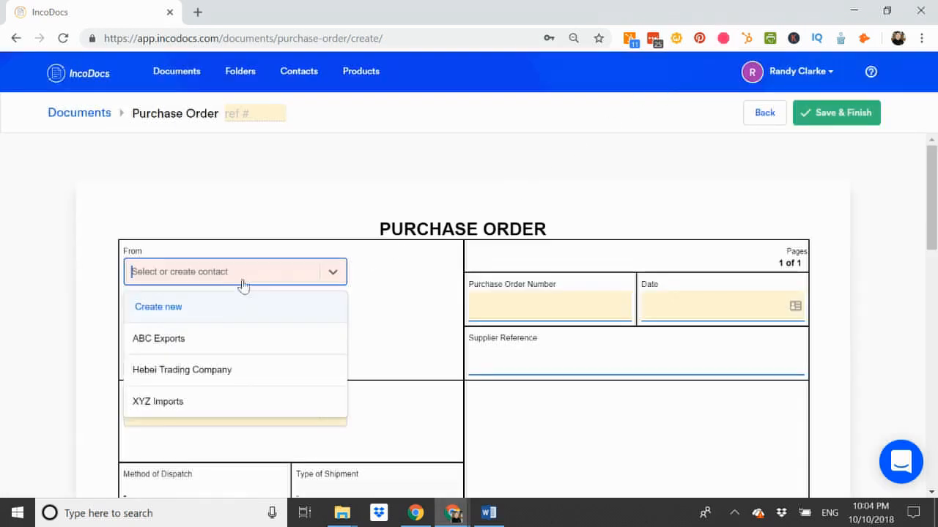
{"action": "left_click", "coordinate": [180, 405]}
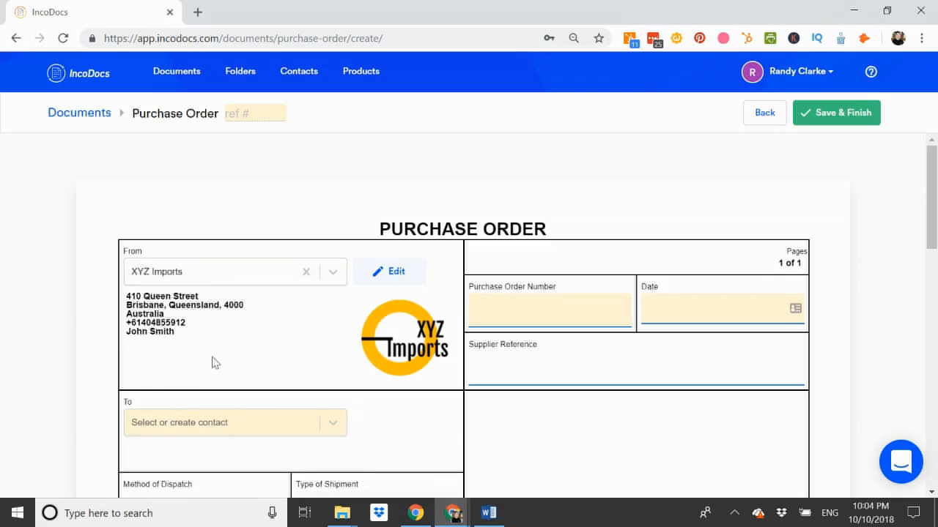
{"action": "scroll", "coordinate": [212, 362], "scroll_direction": "down", "scroll_amount": 2}
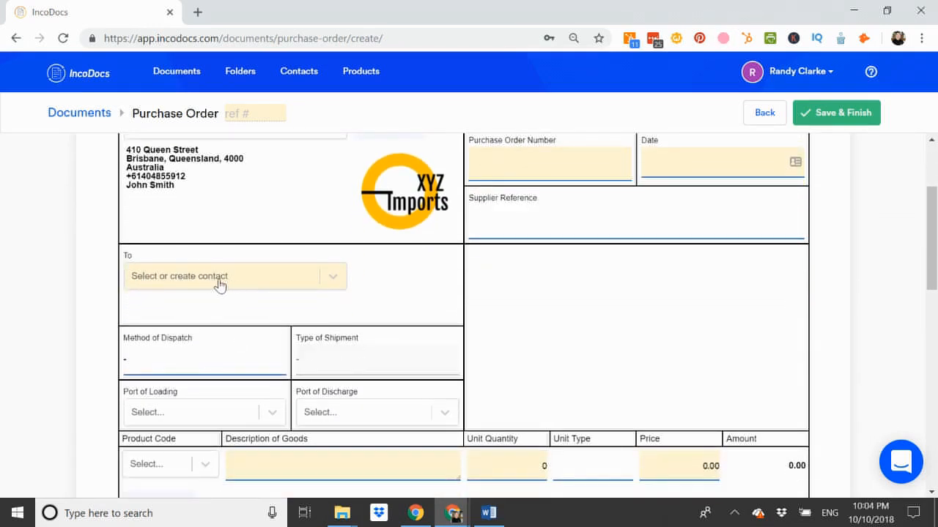
{"action": "left_click", "coordinate": [227, 285]}
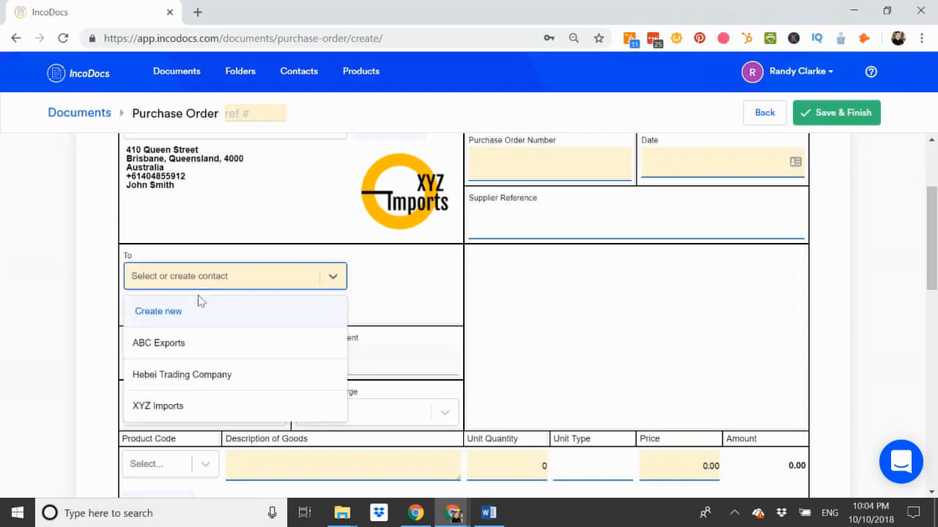
{"action": "left_click", "coordinate": [188, 380]}
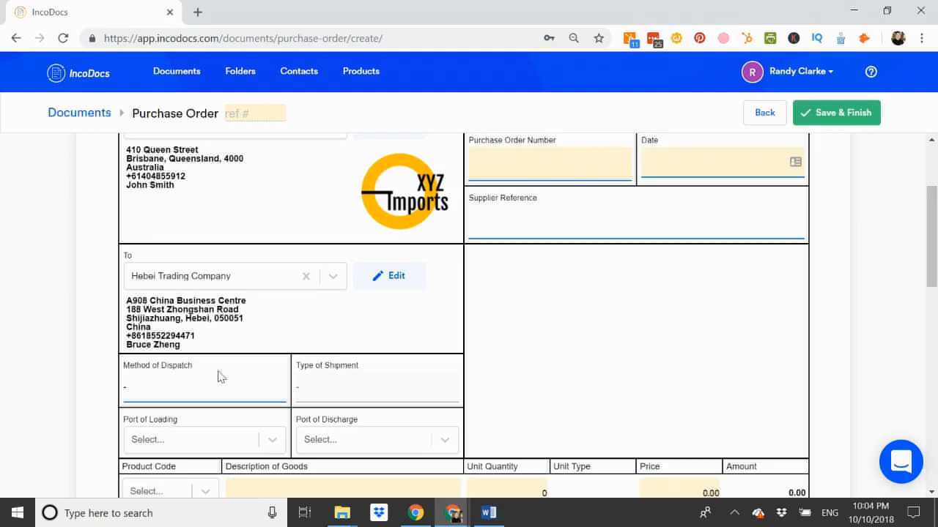
Step: Set the method of dispatch to Sea and the type of shipment to FCL
{"action": "scroll", "coordinate": [217, 377], "scroll_direction": "down", "scroll_amount": 1}
{"action": "left_click", "coordinate": [184, 321]}
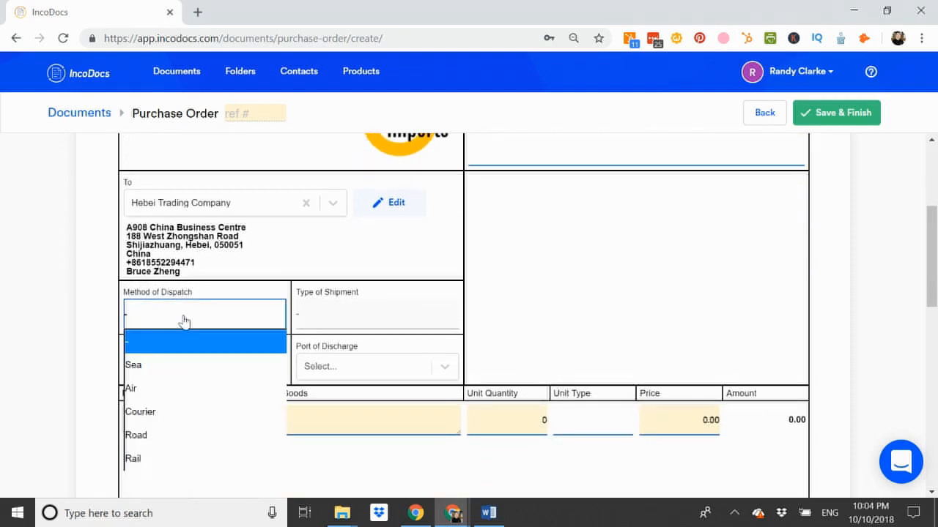
{"action": "left_click", "coordinate": [148, 368]}
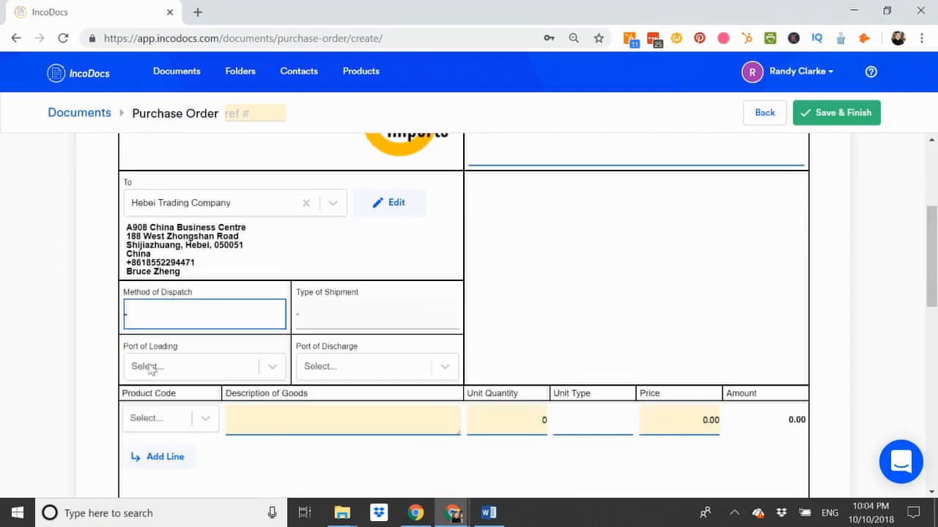
{"action": "left_click", "coordinate": [337, 323]}
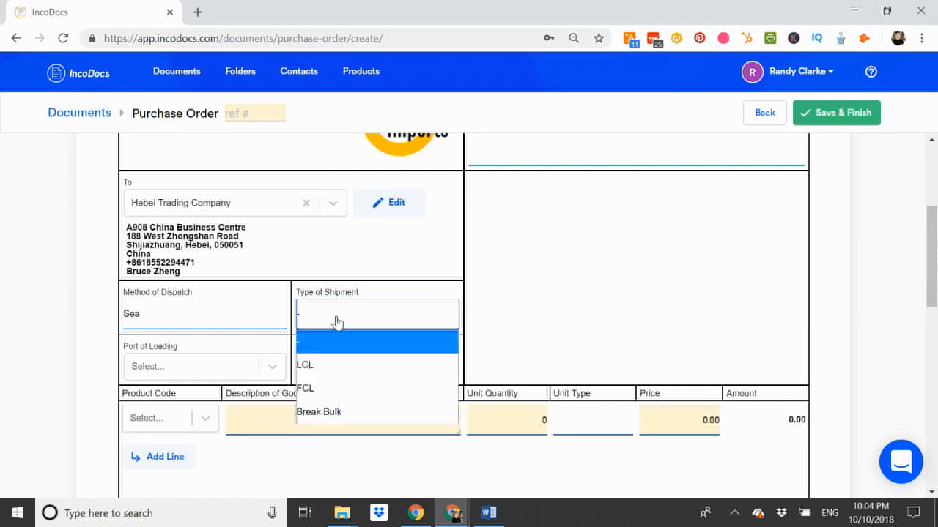
{"action": "left_click", "coordinate": [318, 389]}
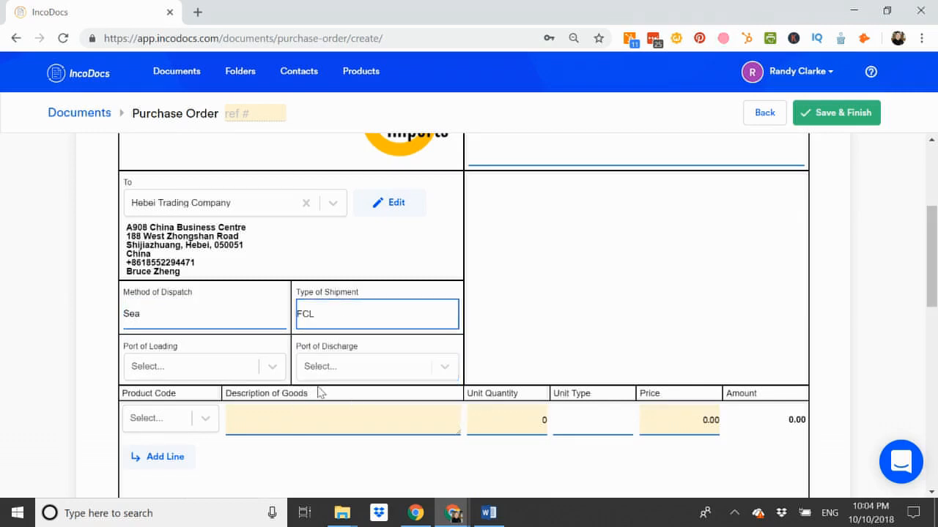
Step: Set the port of loading to China - Shanghai and the port of discharge to United States of America - Brooklyn/New York
{"action": "left_click", "coordinate": [207, 372]}
{"action": "type", "text": "SH"}
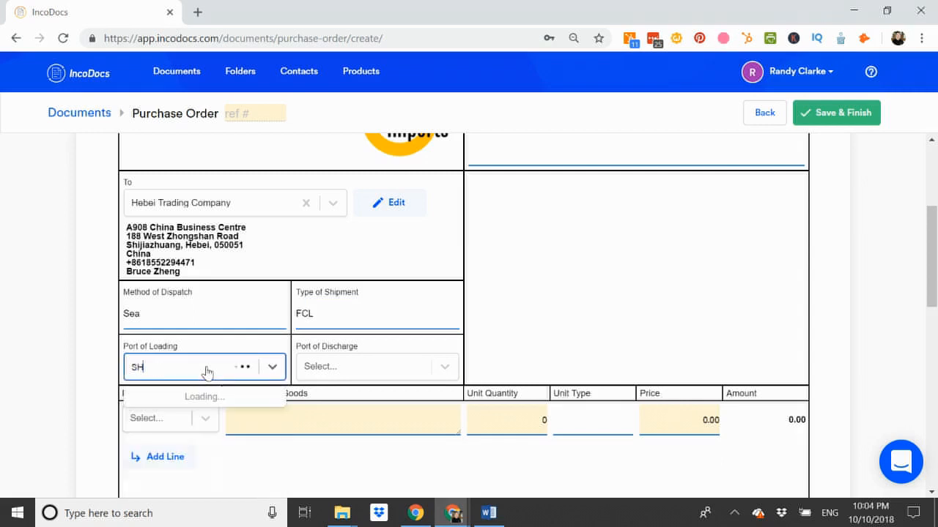
{"action": "type", "text": "ANGHAI"}
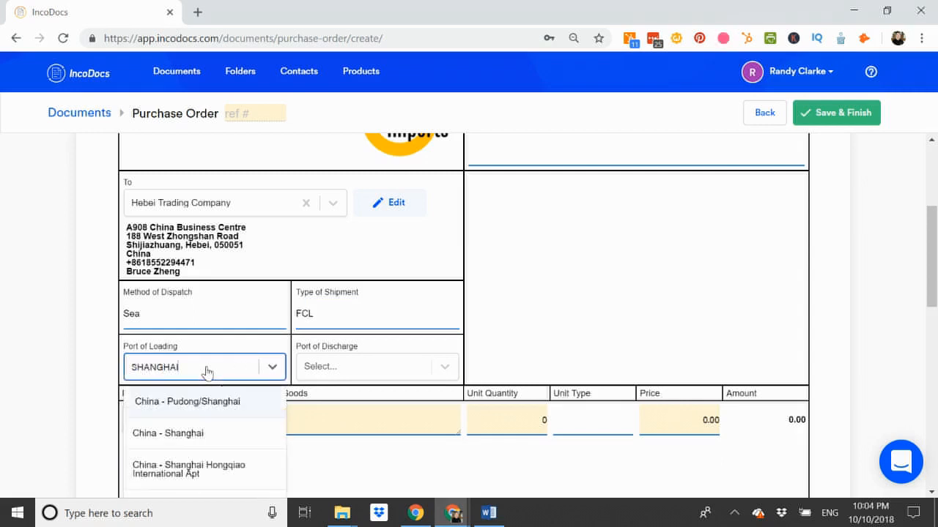
{"action": "left_click", "coordinate": [214, 426]}
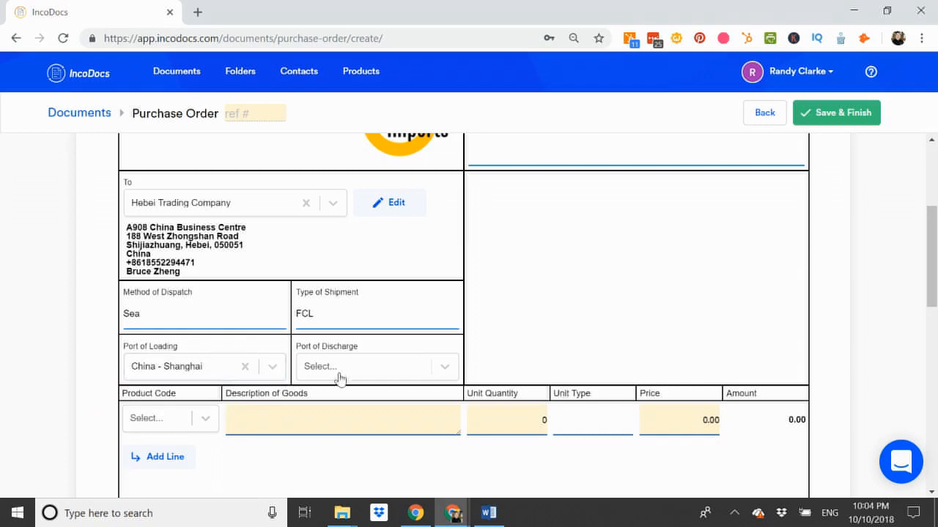
{"action": "left_click", "coordinate": [346, 372]}
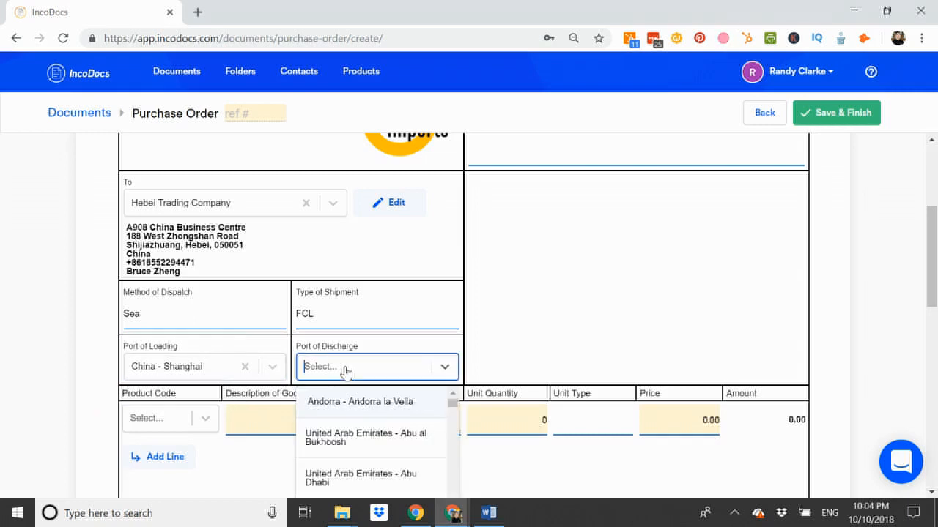
{"action": "type", "text": "NEW YORK"}
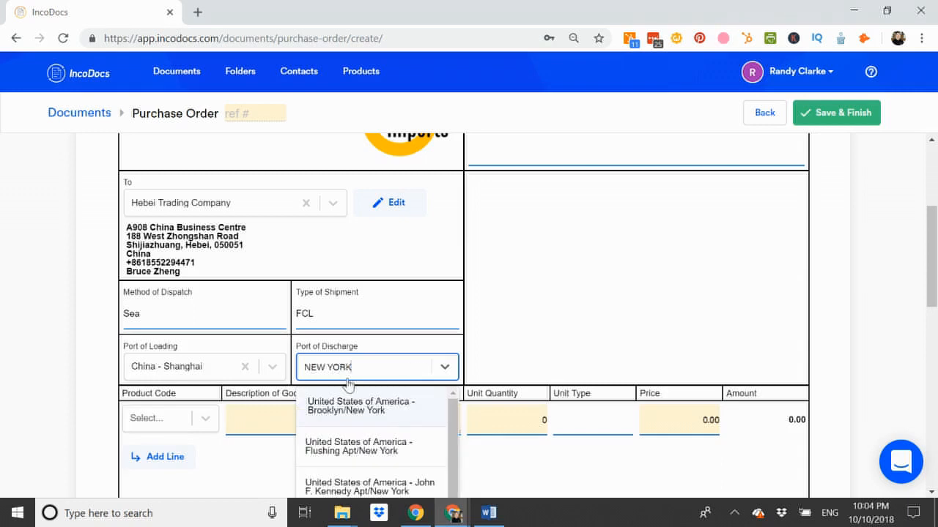
{"action": "left_click", "coordinate": [365, 415]}
Step: Enter the purchase order number and set the document date to 10 Oct 2018
{"action": "scroll", "coordinate": [365, 409], "scroll_direction": "up", "scroll_amount": 3}
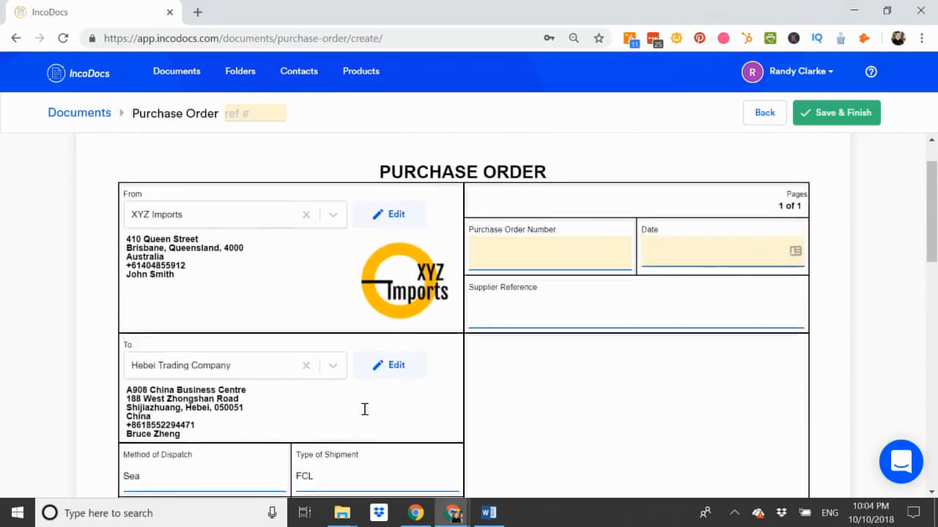
{"action": "left_click", "coordinate": [546, 317]}
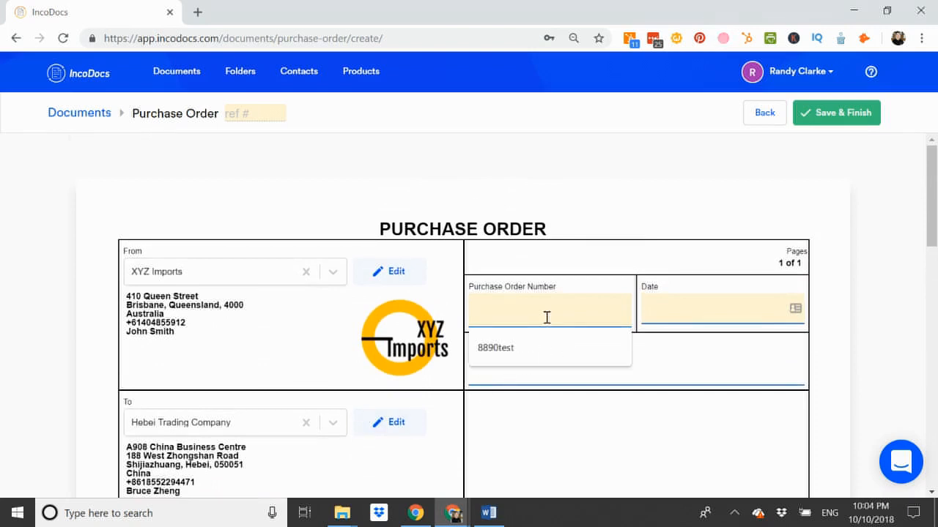
{"action": "type", "text": "777"}
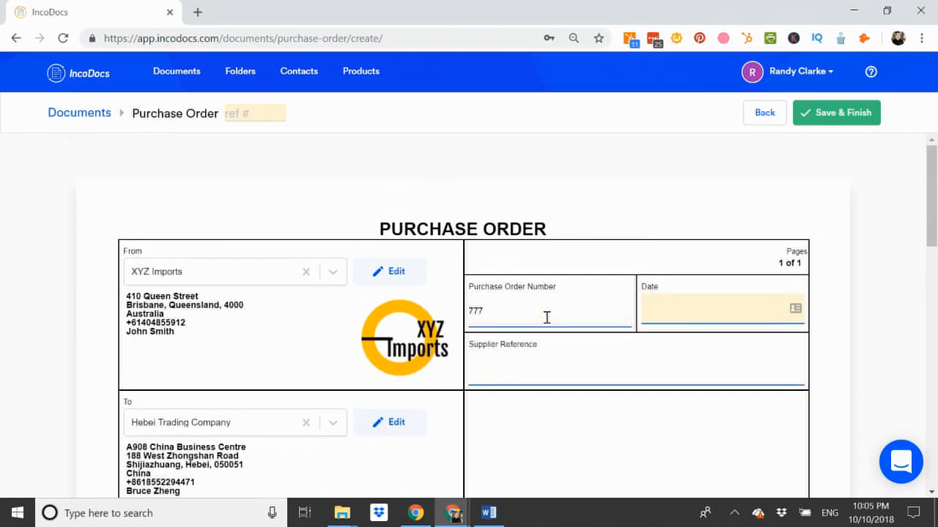
{"action": "left_click", "coordinate": [703, 316]}
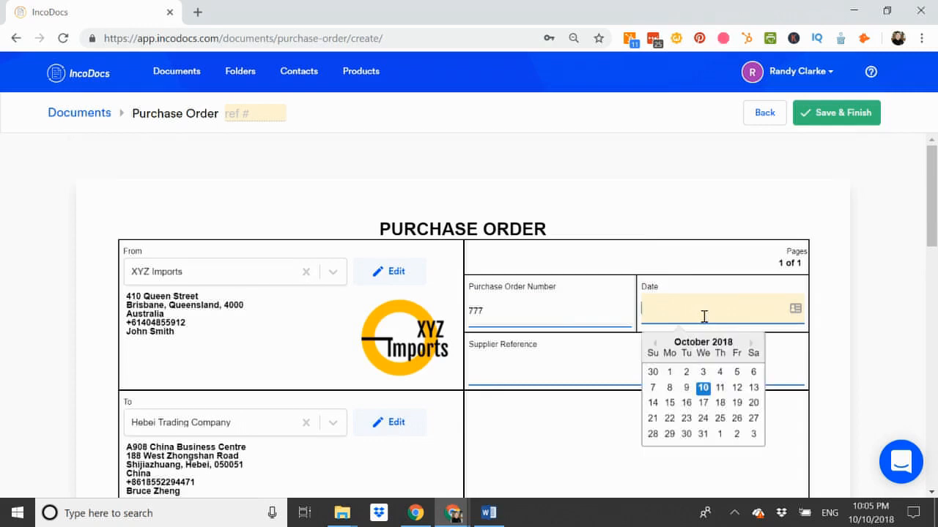
{"action": "left_click", "coordinate": [704, 389]}
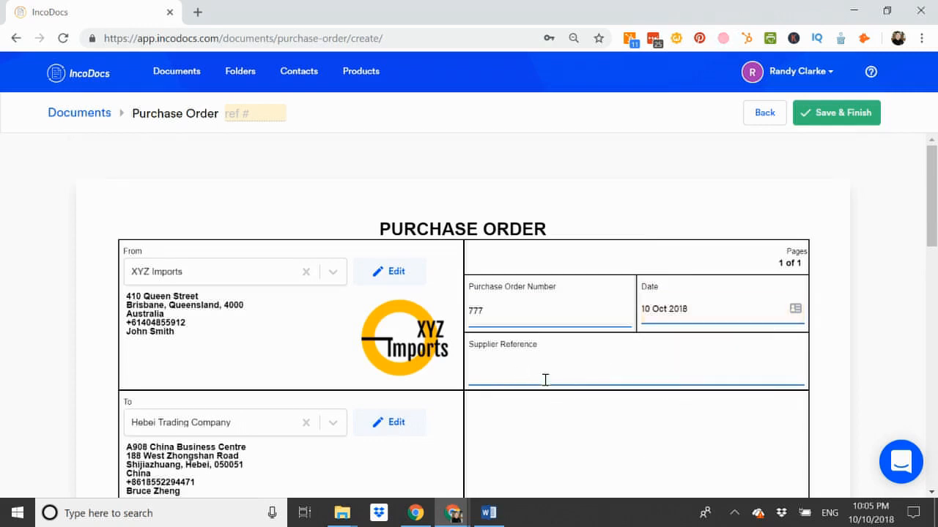
{"action": "scroll", "coordinate": [535, 370], "scroll_direction": "down", "scroll_amount": 2}
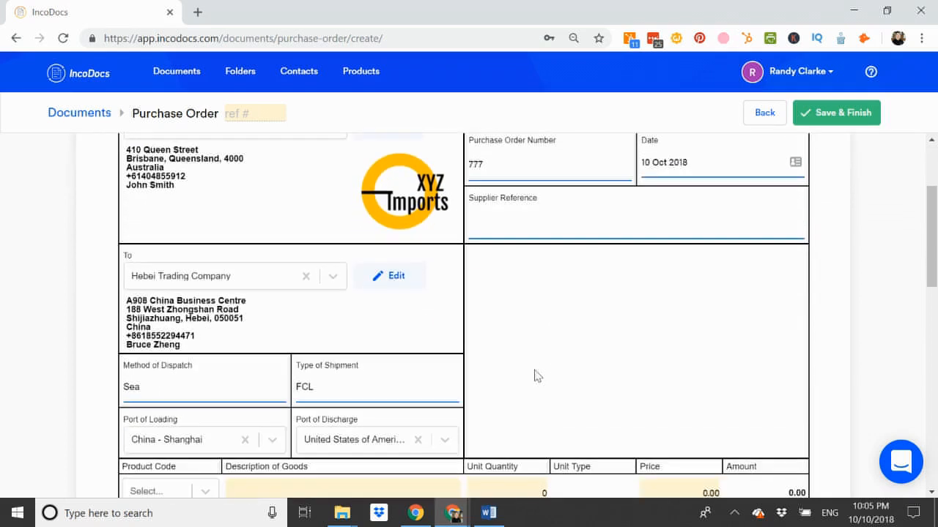
{"action": "scroll", "coordinate": [535, 376], "scroll_direction": "down", "scroll_amount": 4}
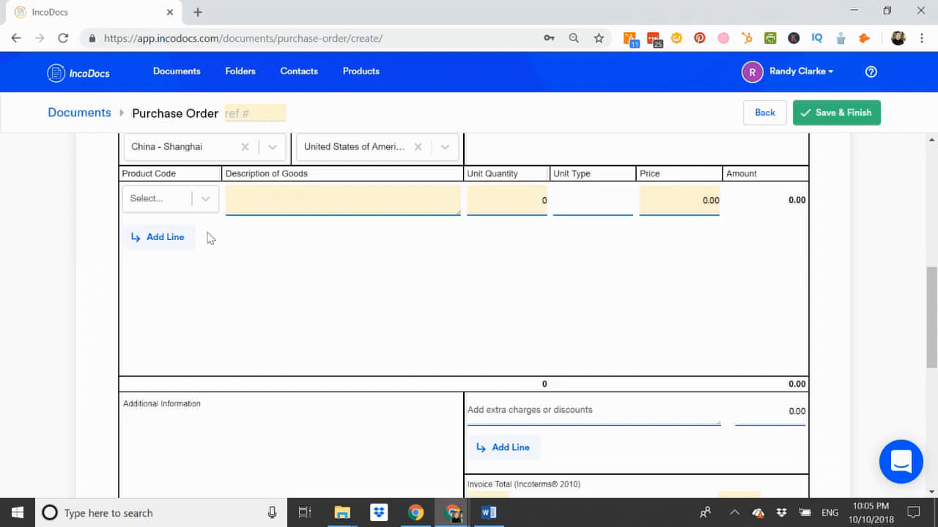
{"action": "left_click", "coordinate": [200, 205]}
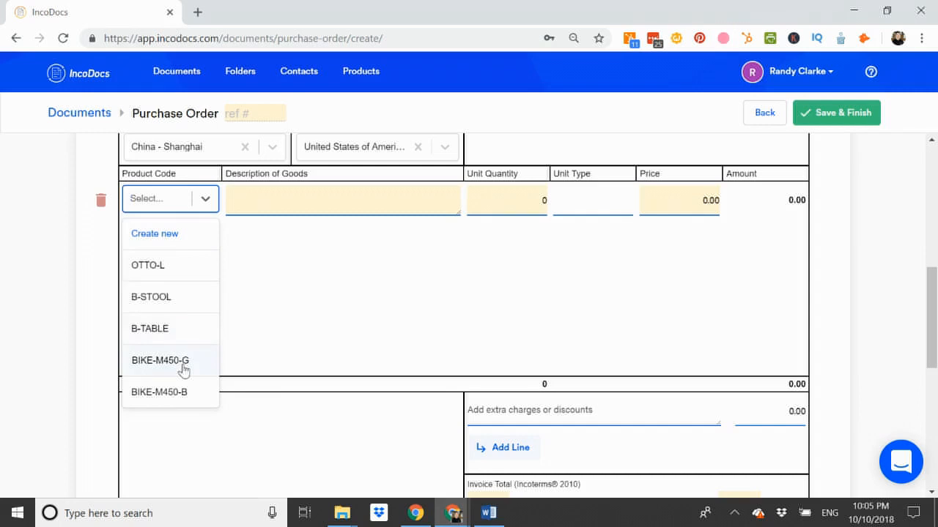
{"action": "left_click", "coordinate": [155, 234]}
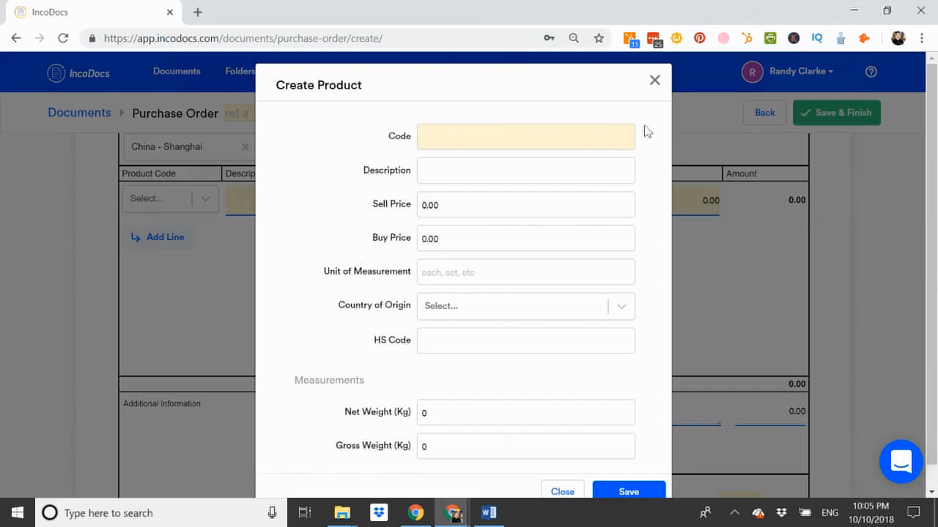
{"action": "left_click", "coordinate": [653, 82]}
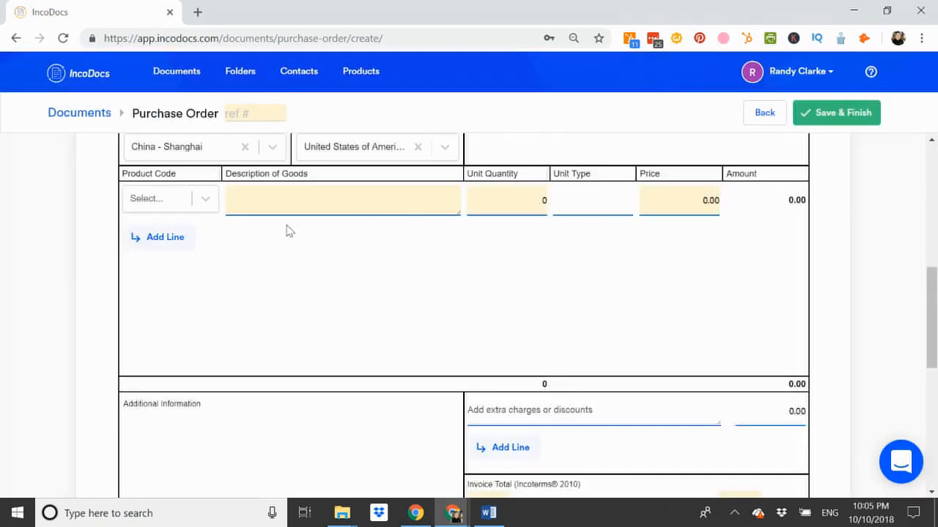
Step: Fill the first goods line with product BIKE-M450-G and a unit quantity of 150
{"action": "left_click", "coordinate": [207, 200]}
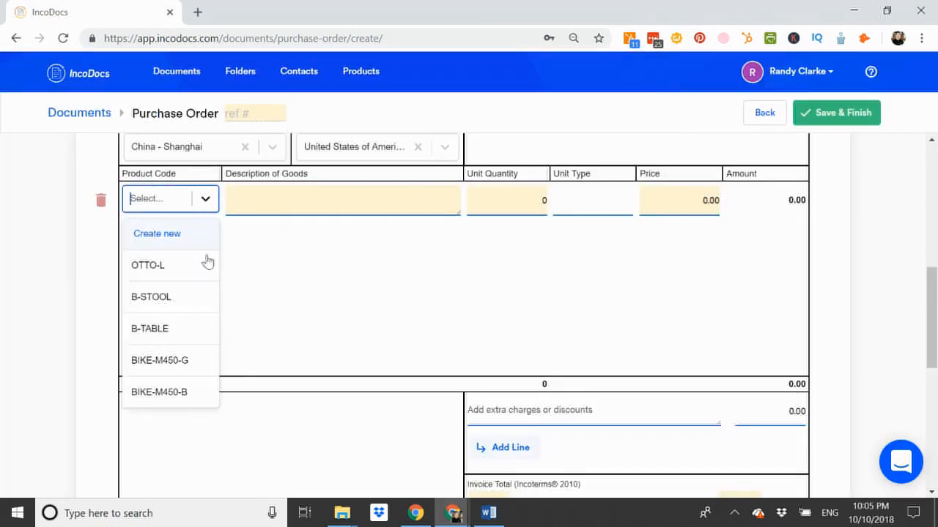
{"action": "left_click", "coordinate": [167, 360]}
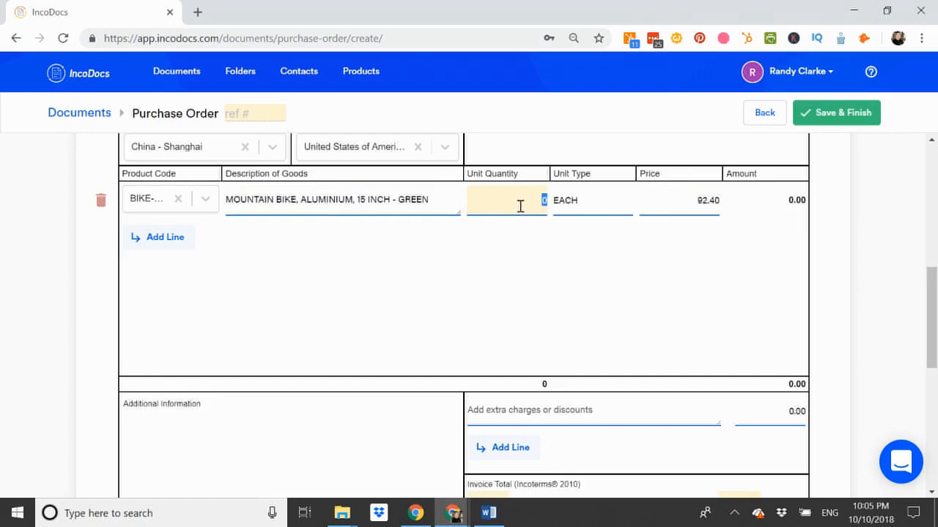
{"action": "type", "text": "150"}
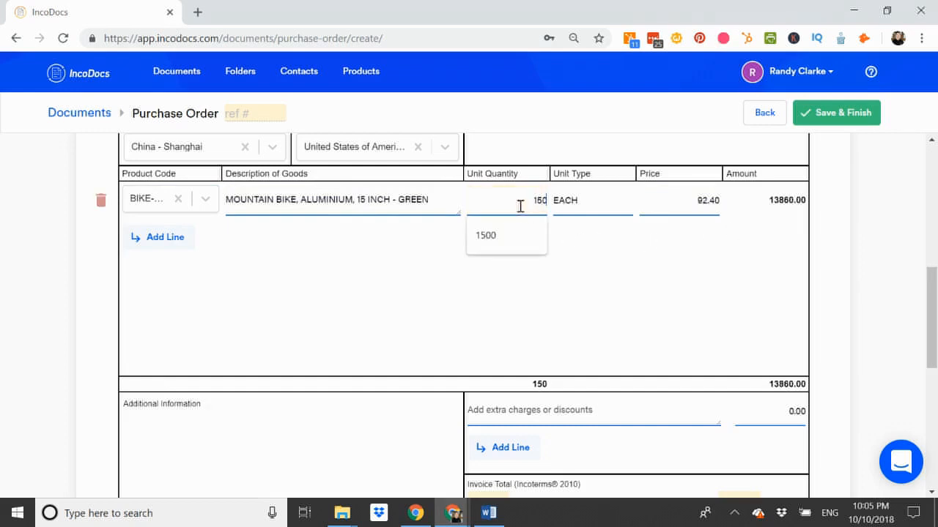
{"action": "key", "text": "Tab"}
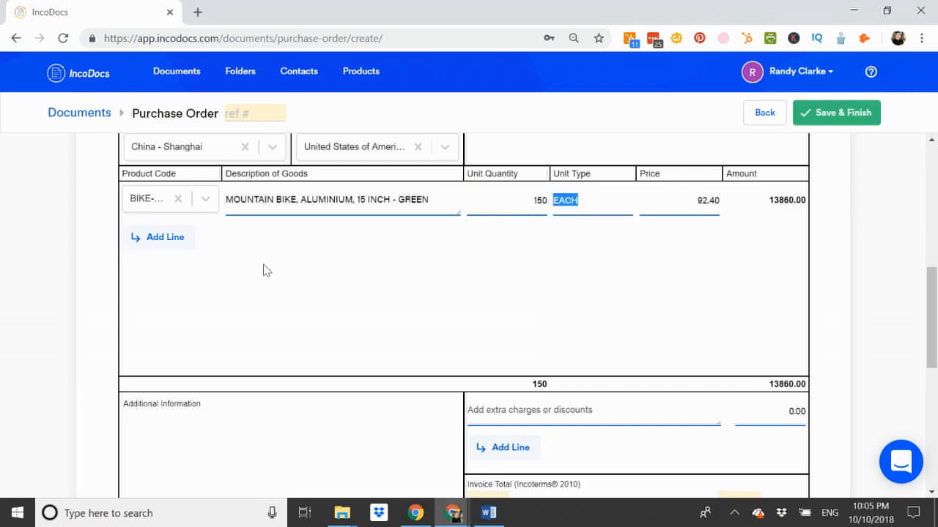
Step: Add a second goods line for product BIKE-M450-B with a unit quantity of 100
{"action": "left_click", "coordinate": [160, 238]}
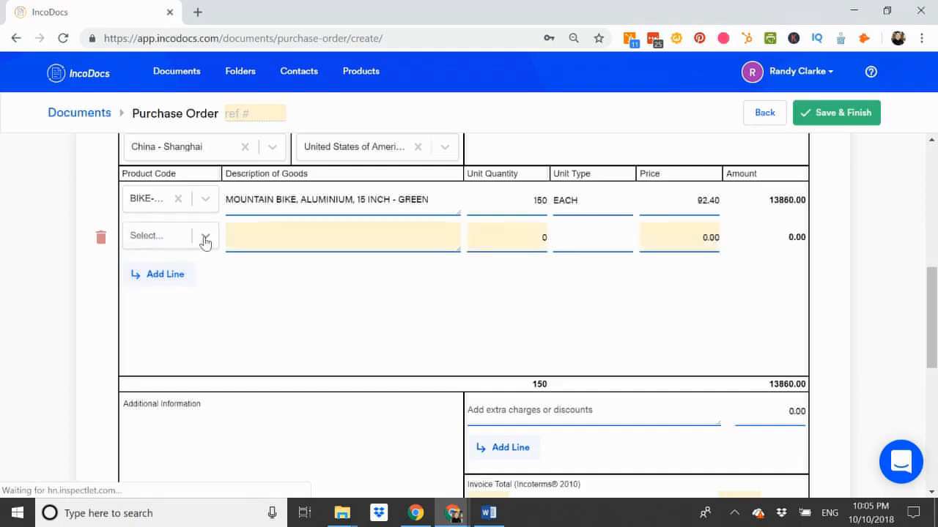
{"action": "left_click", "coordinate": [205, 238]}
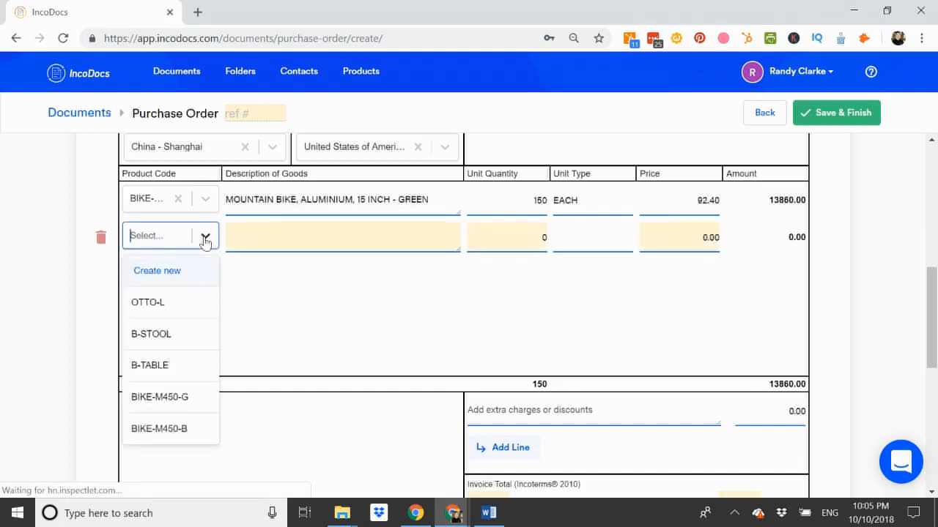
{"action": "left_click", "coordinate": [168, 430]}
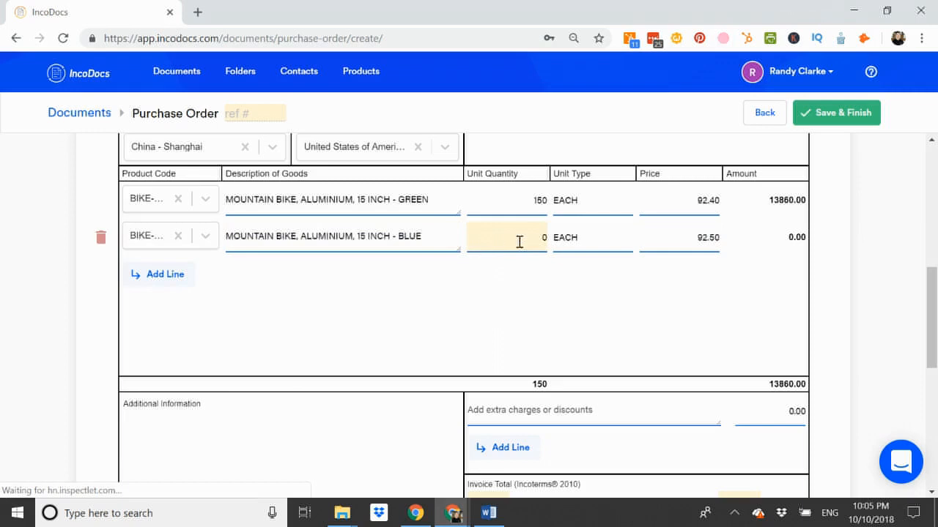
{"action": "type", "text": "100"}
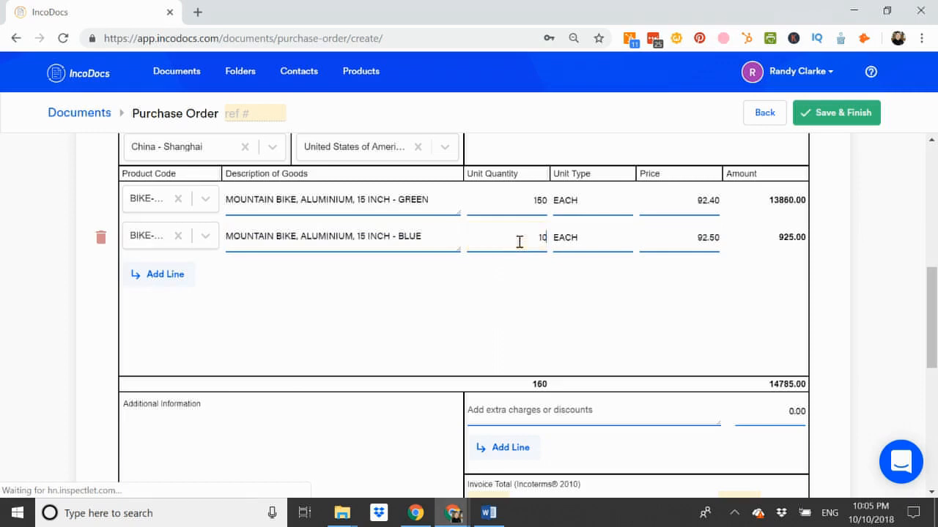
Step: Enter the note "PLEASE ENSURE LEAD TIME 30 DAYS" as the purchase order's additional information
{"action": "key", "text": "Tab"}
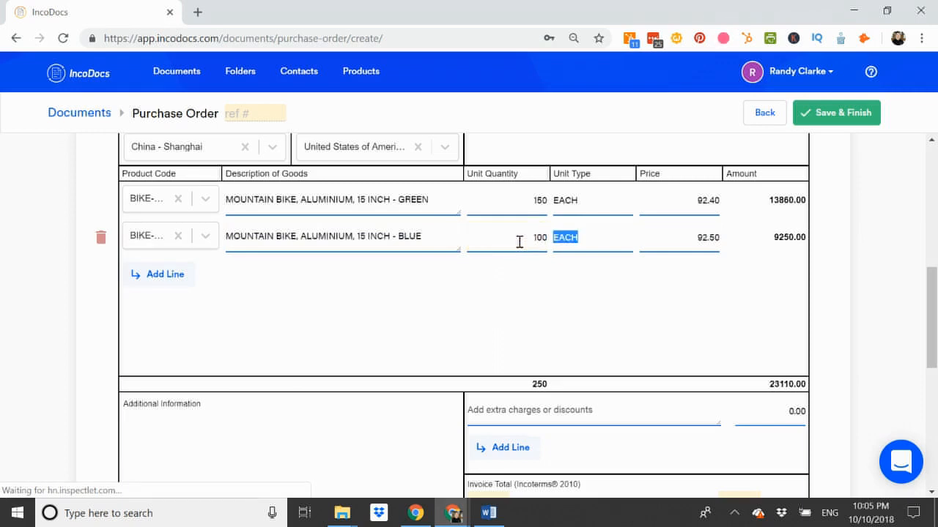
{"action": "scroll", "coordinate": [519, 243], "scroll_direction": "down", "scroll_amount": 1}
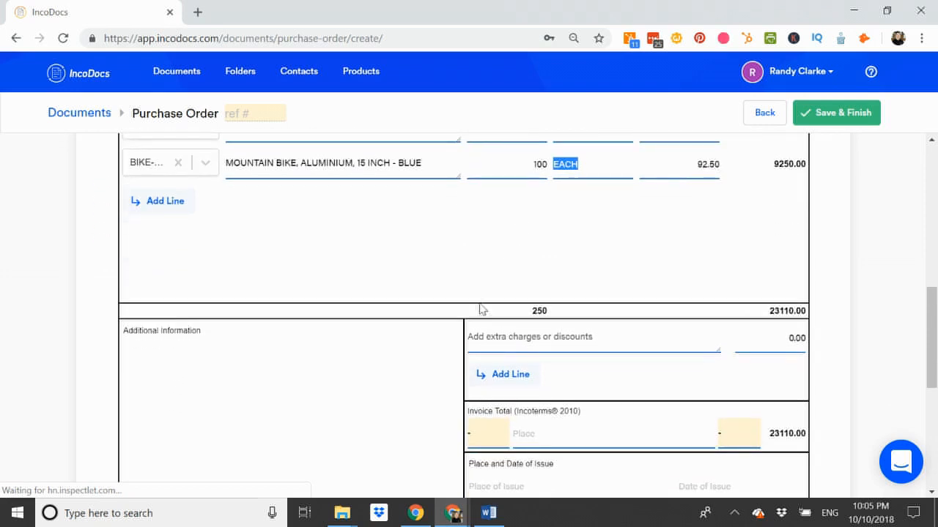
{"action": "left_click", "coordinate": [529, 336]}
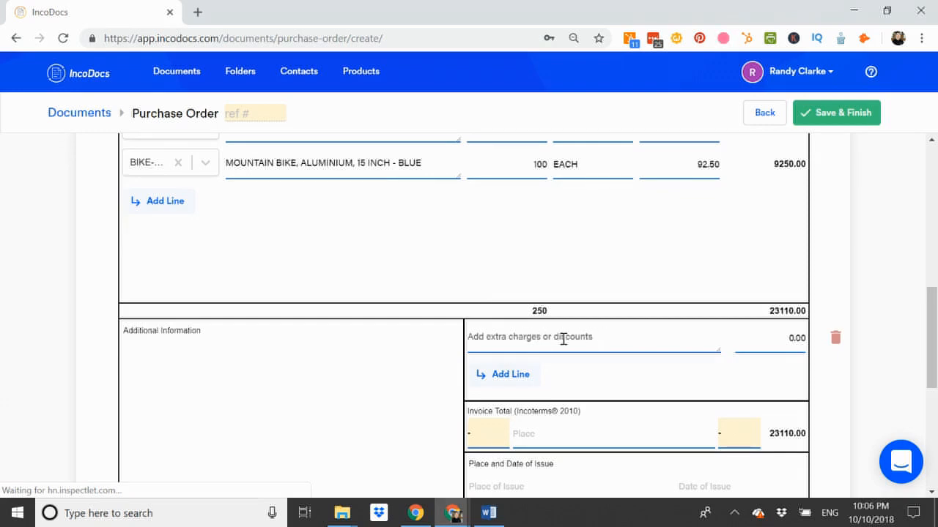
{"action": "scroll", "coordinate": [562, 338], "scroll_direction": "down", "scroll_amount": 1}
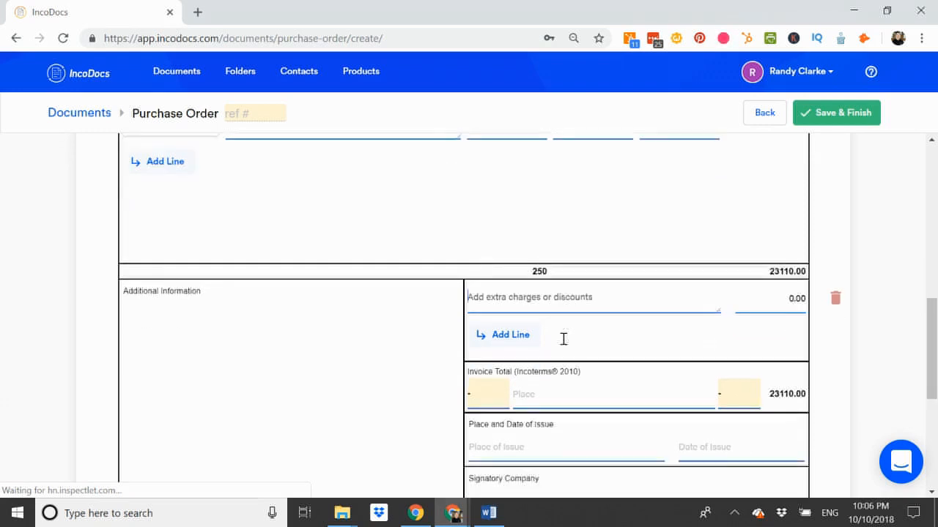
{"action": "left_click", "coordinate": [209, 313]}
{"action": "type", "text": "PLEASE ENSURE LEAD TIME 30 DAYS"}
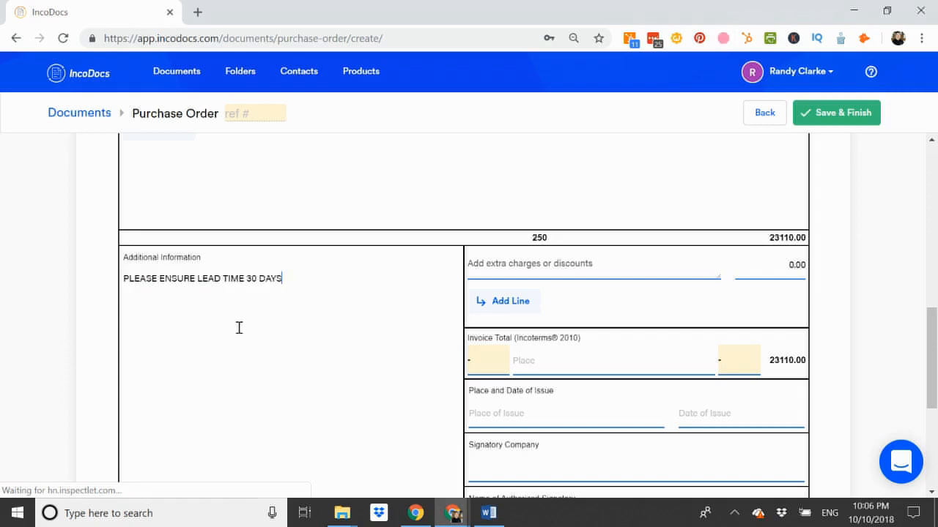
Step: Set the invoice total's Incoterm to FOB with place SHANGHAI, and choose USD as the currency
{"action": "left_click", "coordinate": [489, 358]}
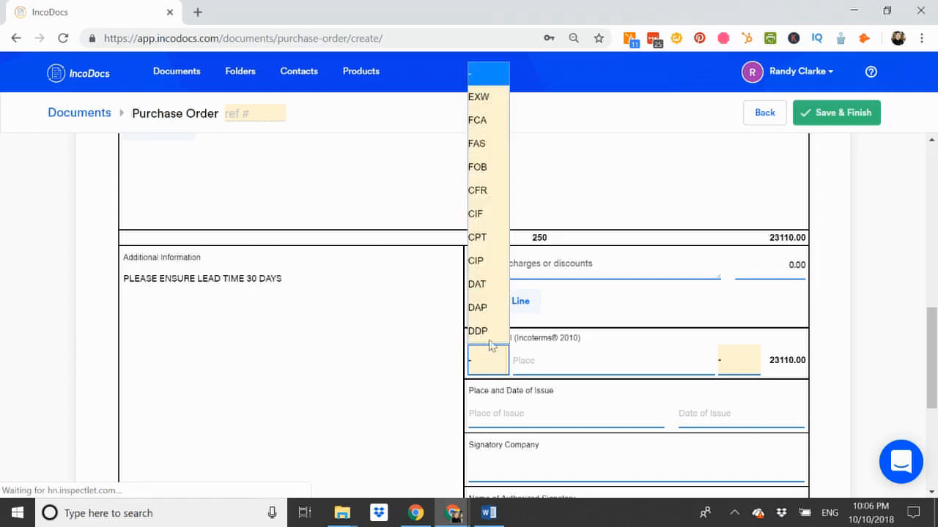
{"action": "left_click", "coordinate": [480, 167]}
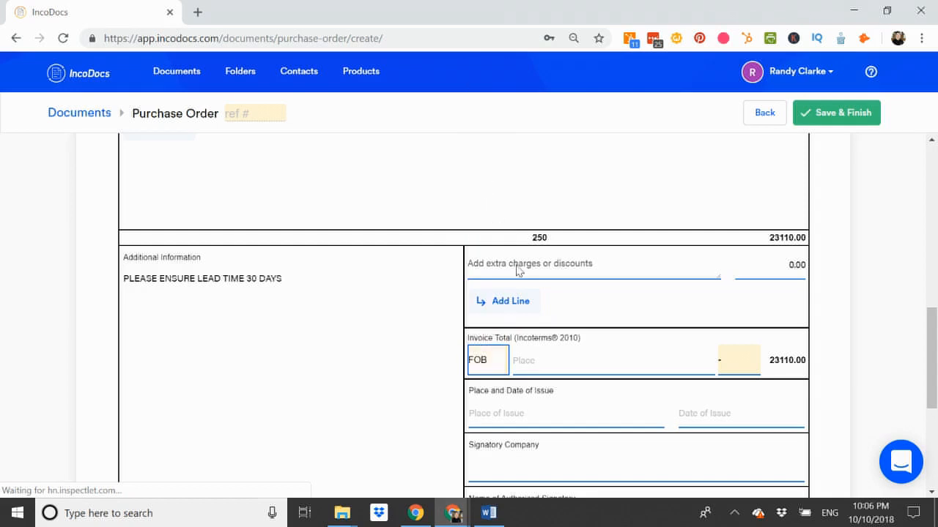
{"action": "left_click", "coordinate": [552, 359]}
{"action": "type", "text": "SHANGHAI"}
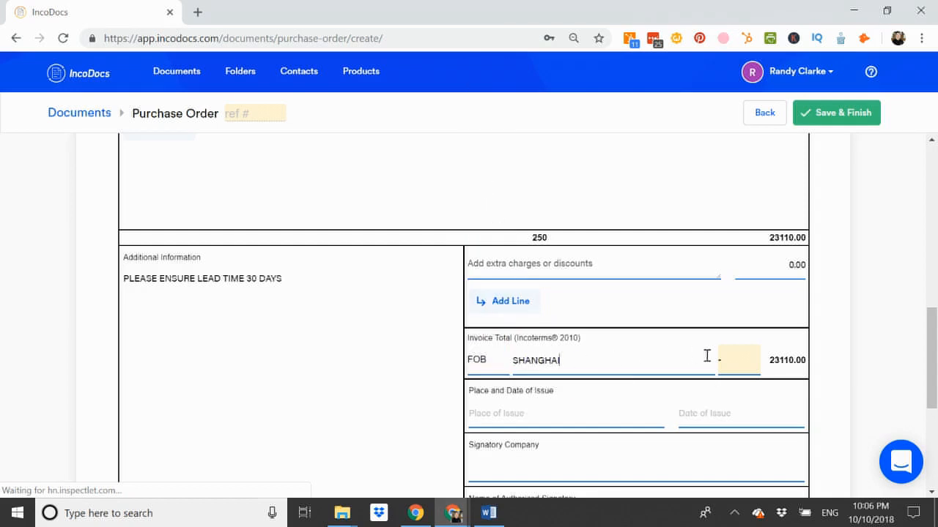
{"action": "left_click", "coordinate": [737, 361]}
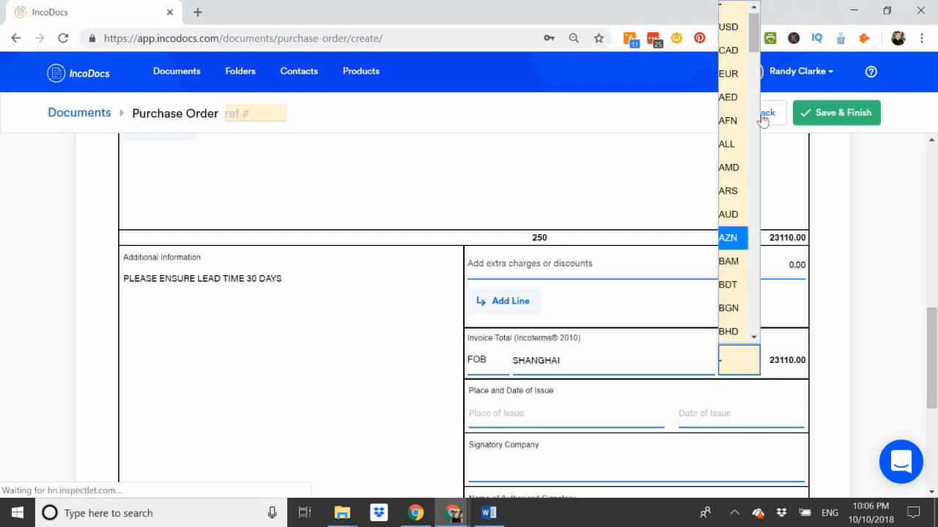
{"action": "left_click", "coordinate": [734, 37]}
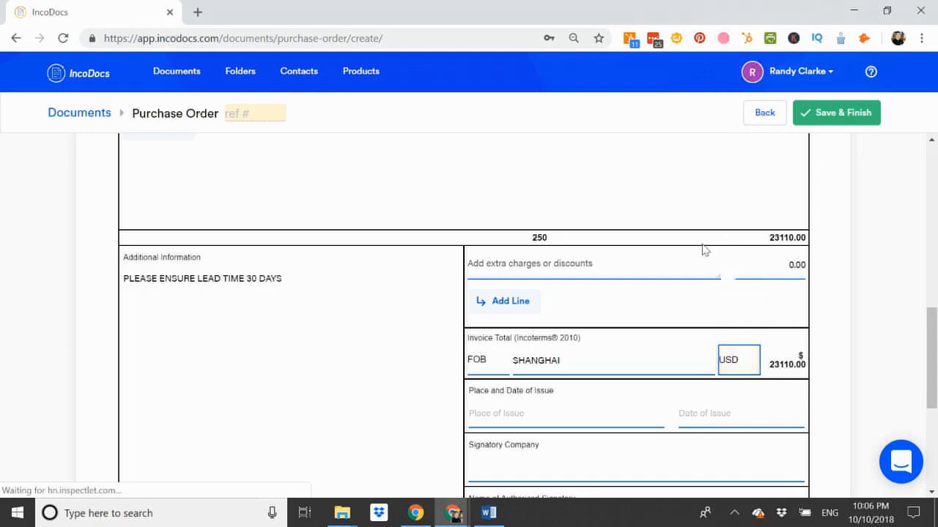
Step: Set the place of issue to NEW YORK and the date of issue to 10 Oct 2018
{"action": "scroll", "coordinate": [700, 260], "scroll_direction": "down", "scroll_amount": 1}
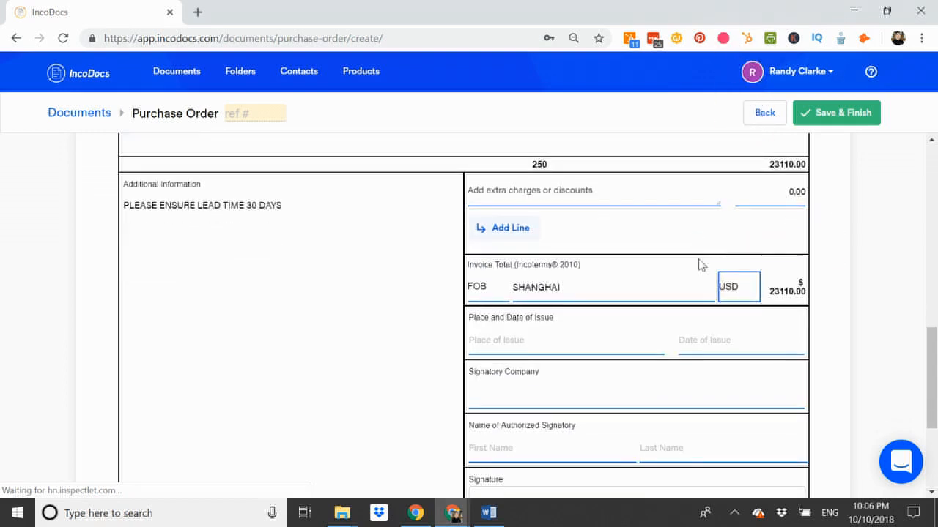
{"action": "scroll", "coordinate": [700, 265], "scroll_direction": "down", "scroll_amount": 2}
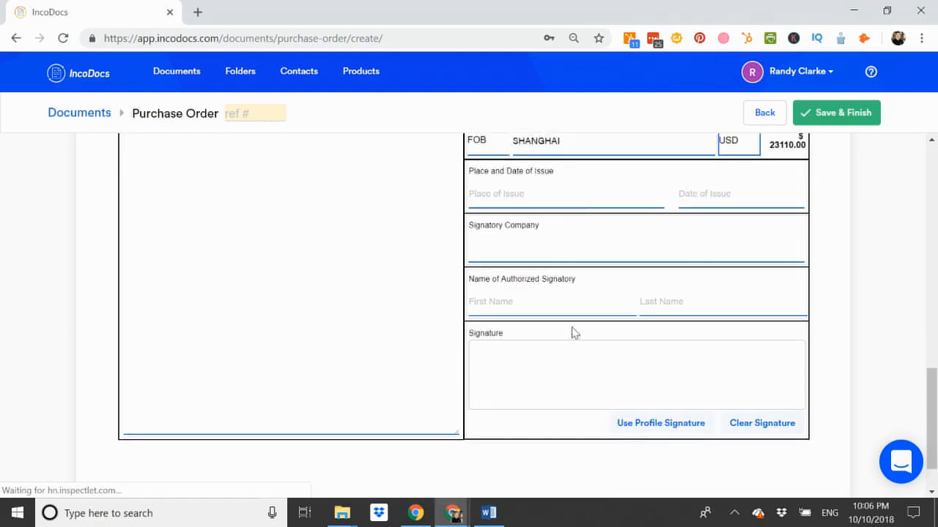
{"action": "left_click", "coordinate": [508, 195]}
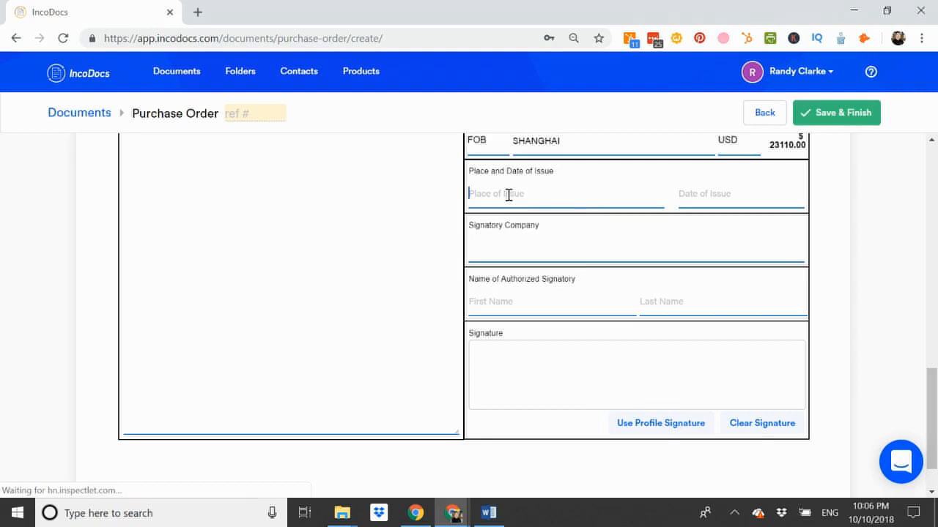
{"action": "type", "text": "NEW YORK"}
{"action": "left_click", "coordinate": [709, 194]}
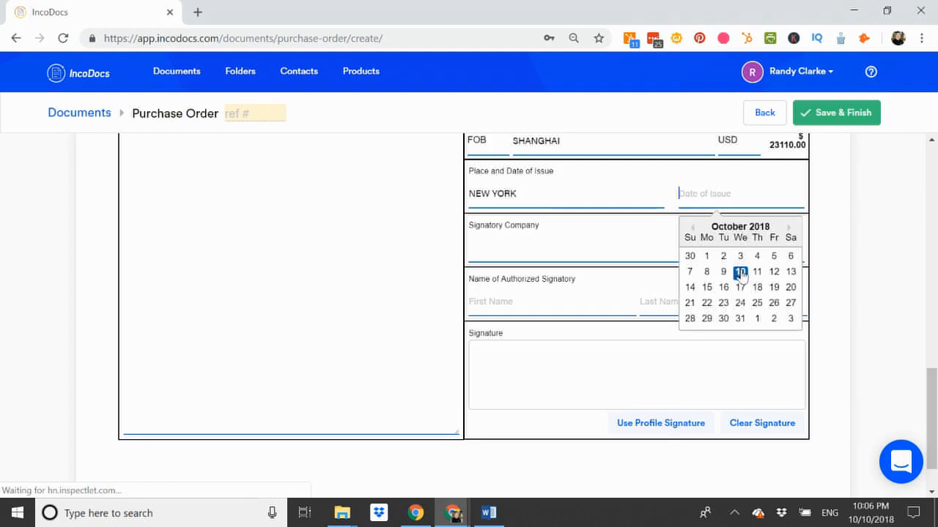
{"action": "left_click", "coordinate": [741, 272]}
Step: Enter XYZ IMPORTS as the signatory company and fill in the authorized signatory's first and last name
{"action": "left_click", "coordinate": [548, 255]}
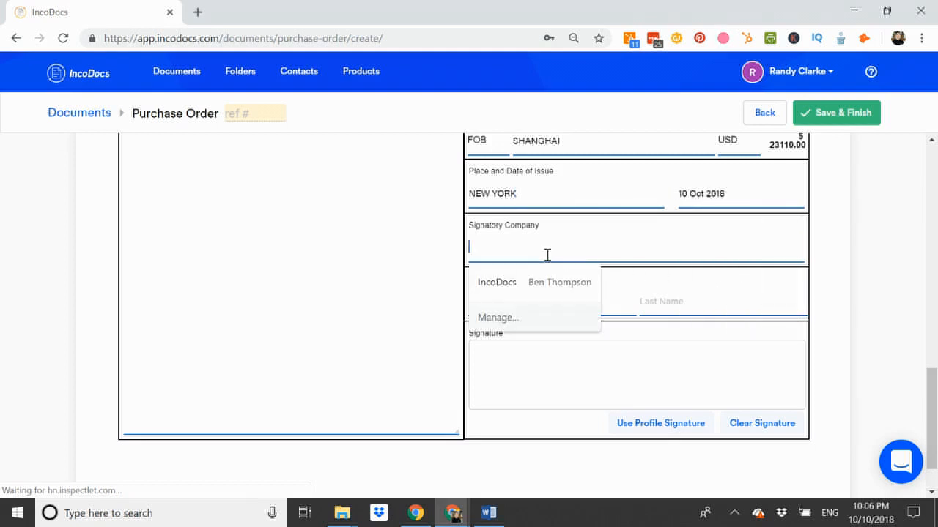
{"action": "type", "text": "X"}
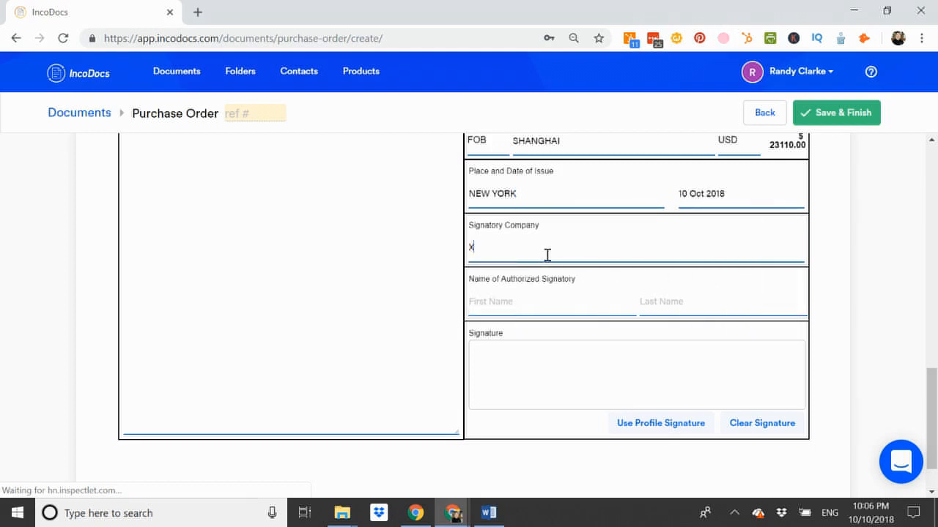
{"action": "type", "text": "YZ IMPORTS"}
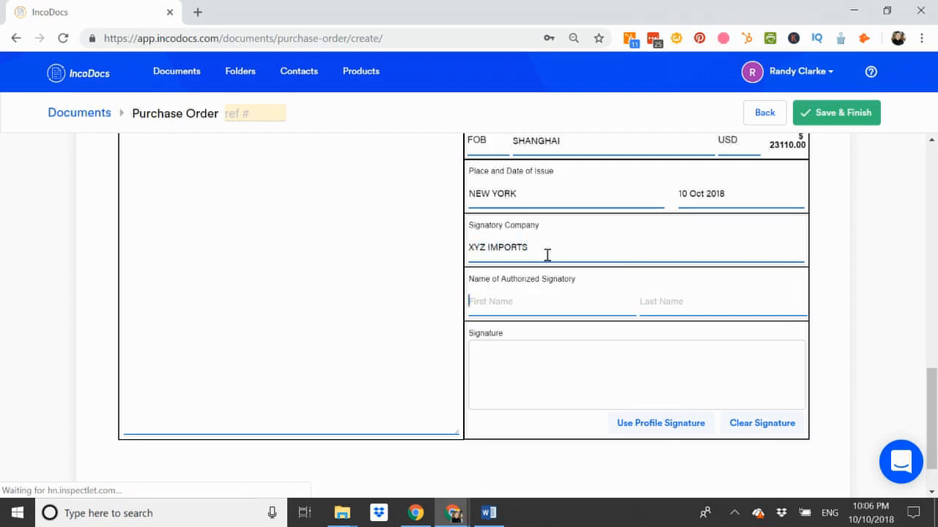
{"action": "key", "text": "Tab"}
{"action": "type", "text": "RAN"}
{"action": "key", "text": "Tab"}
{"action": "type", "text": "CLA"}
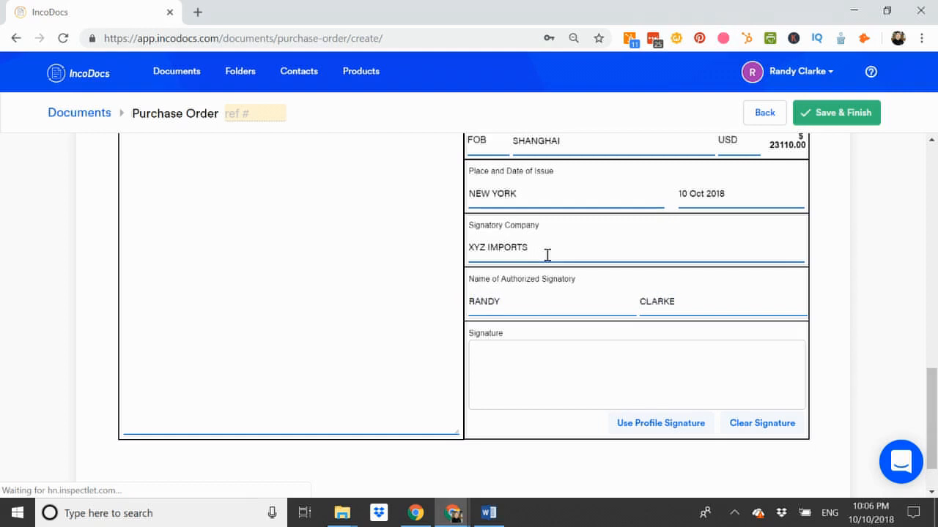
Step: Sign the document with the saved profile signature in place of a hand-drawn trial signature
{"action": "scroll", "coordinate": [547, 255], "scroll_direction": "down", "scroll_amount": 1}
{"action": "left_click", "coordinate": [501, 335]}
{"action": "mouse_move", "coordinate": [502, 334]}
{"action": "left_mouse_down"}
{"action": "mouse_move", "coordinate": [568, 289]}
{"action": "mouse_move", "coordinate": [565, 334]}
{"action": "mouse_move", "coordinate": [587, 339]}
{"action": "left_mouse_up"}
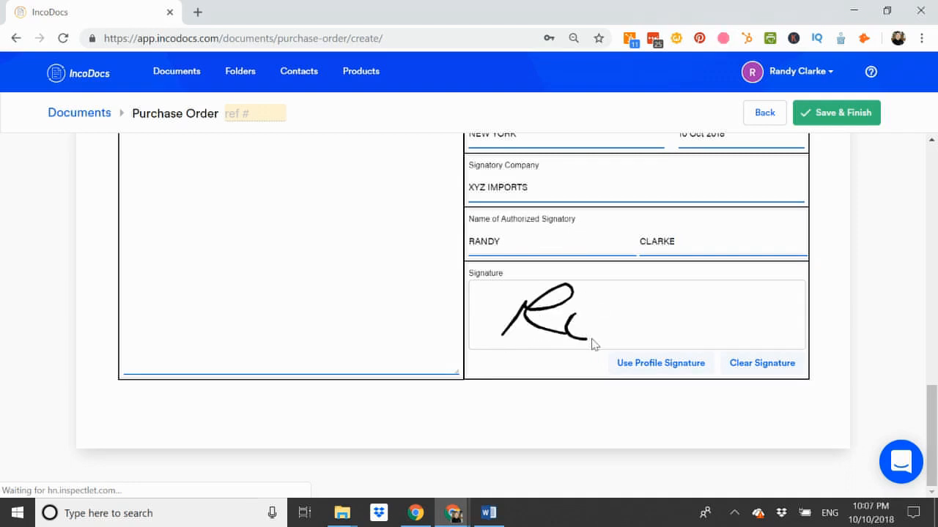
{"action": "left_click", "coordinate": [751, 364]}
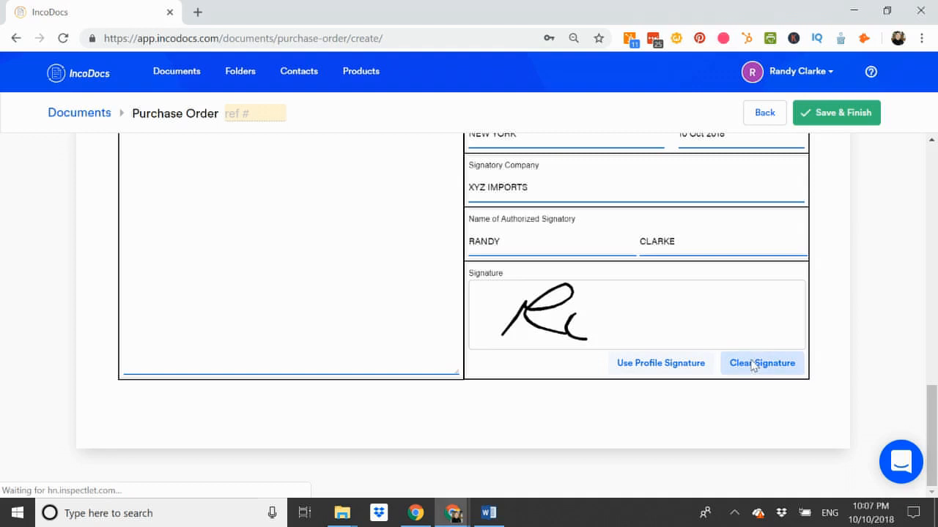
{"action": "left_click", "coordinate": [653, 368]}
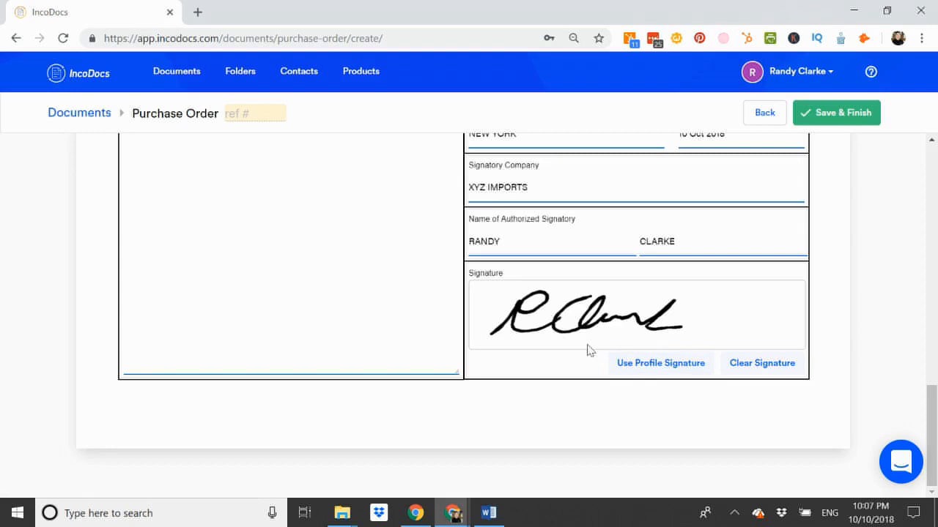
Step: Enter the purchase order number as the document reference, and save and finish the document
{"action": "scroll", "coordinate": [587, 349], "scroll_direction": "up", "scroll_amount": 10}
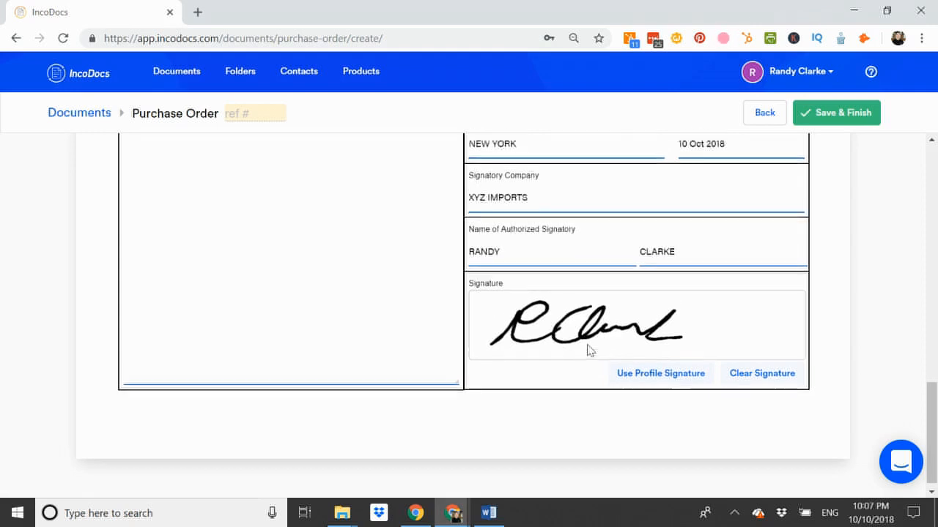
{"action": "scroll", "coordinate": [586, 350], "scroll_direction": "up", "scroll_amount": 3}
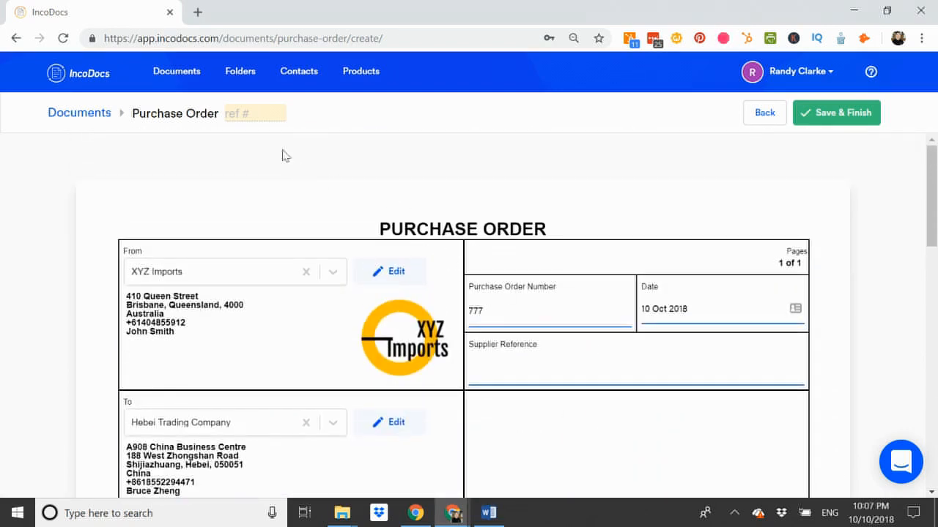
{"action": "left_click", "coordinate": [252, 116]}
{"action": "type", "text": "777"}
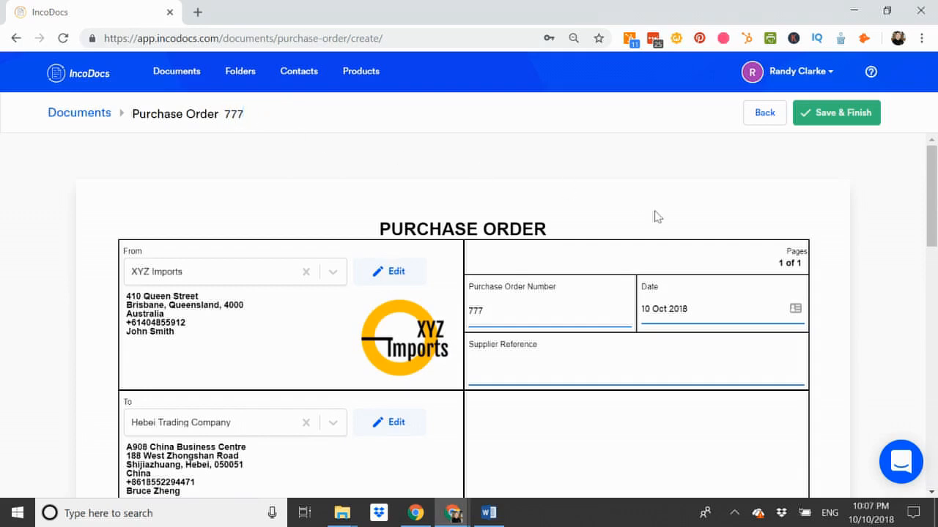
{"action": "left_click", "coordinate": [832, 120]}
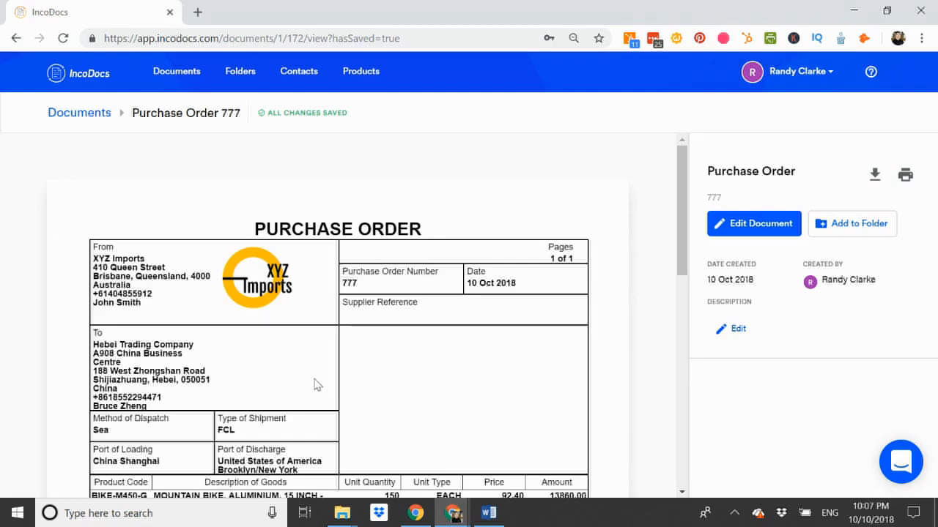
Step: Download the saved purchase order as a PDF and open the downloaded file
{"action": "scroll", "coordinate": [342, 349], "scroll_direction": "down", "scroll_amount": 5}
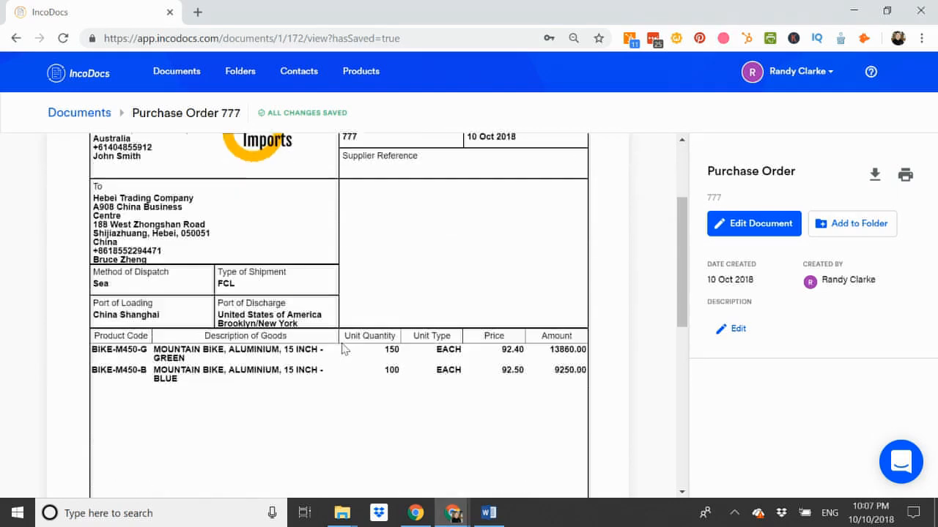
{"action": "scroll", "coordinate": [341, 349], "scroll_direction": "down", "scroll_amount": 3}
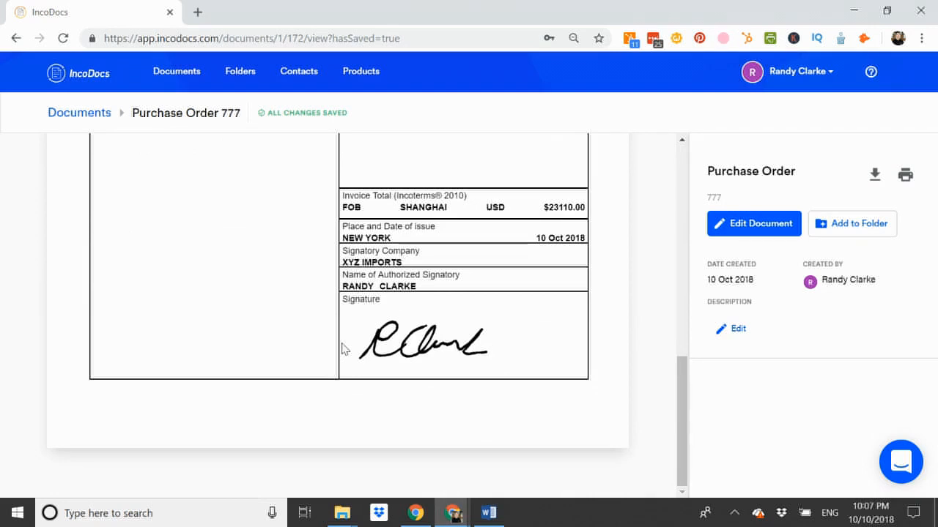
{"action": "scroll", "coordinate": [341, 349], "scroll_direction": "up", "scroll_amount": 8}
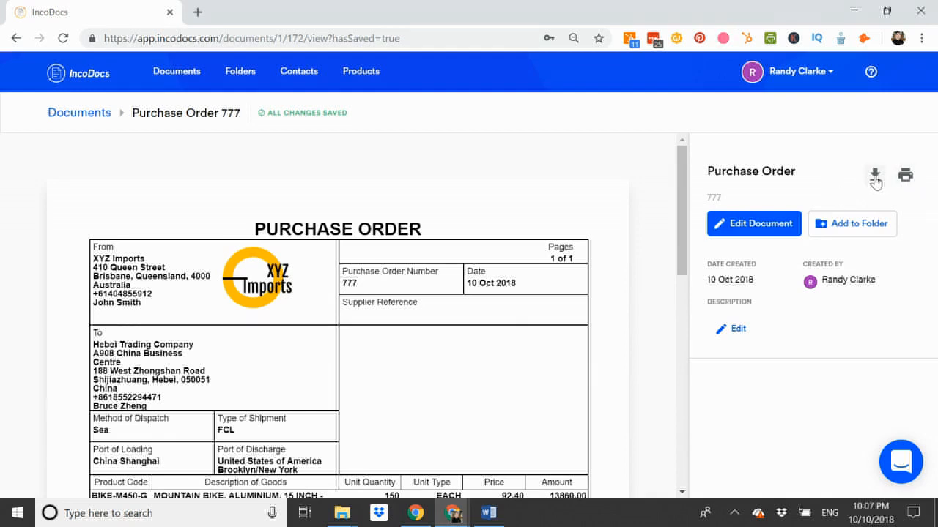
{"action": "left_click", "coordinate": [874, 177]}
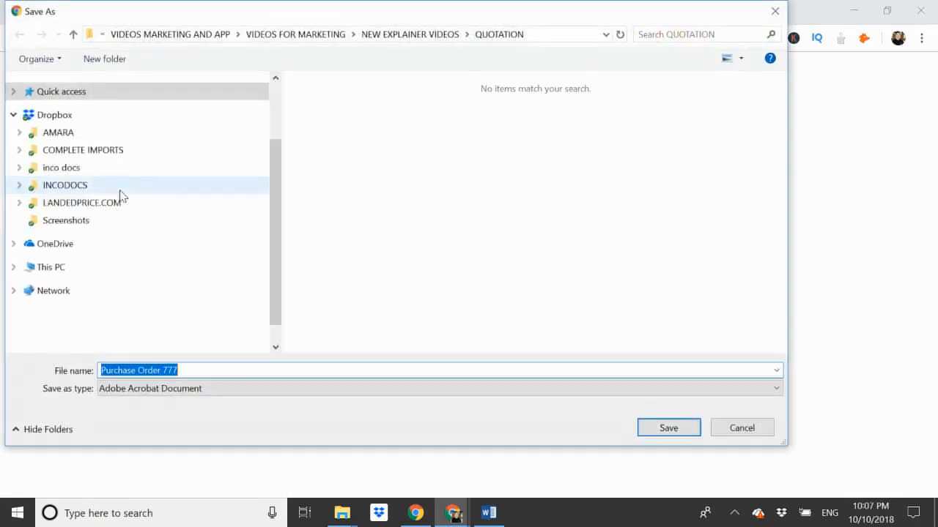
{"action": "left_click", "coordinate": [670, 428]}
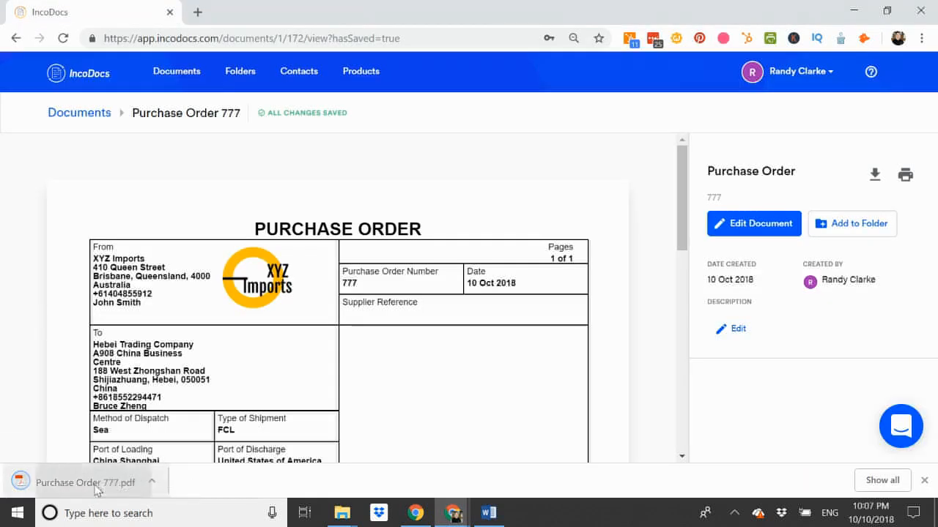
{"action": "left_click", "coordinate": [86, 482]}
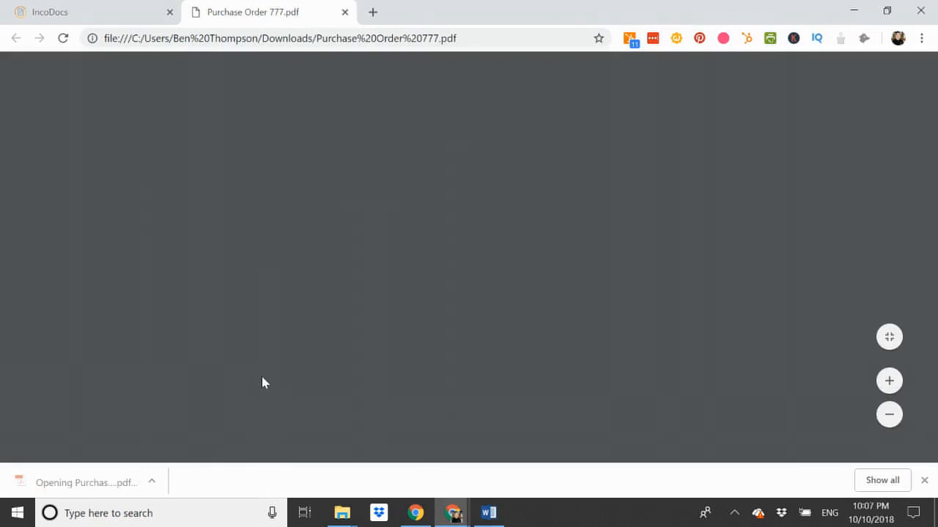